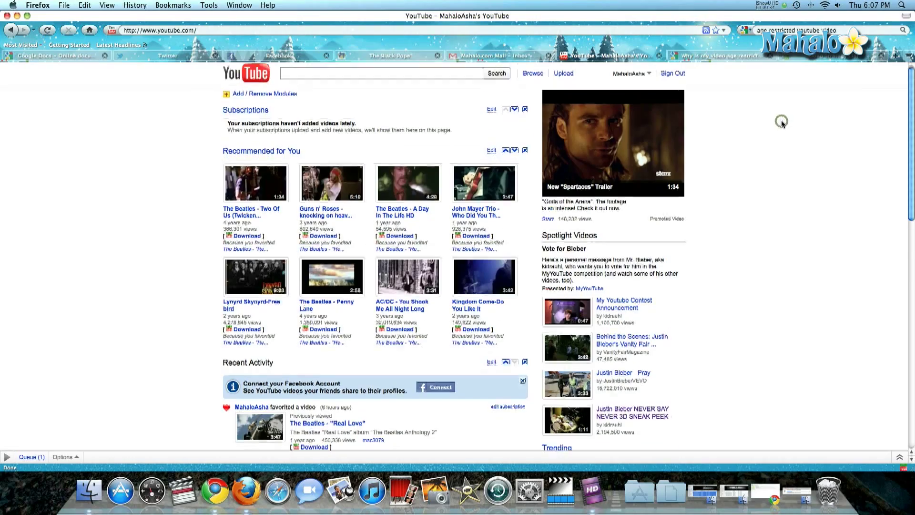
scroll(782, 123, "down", 3)
scroll(781, 124, "up", 3)
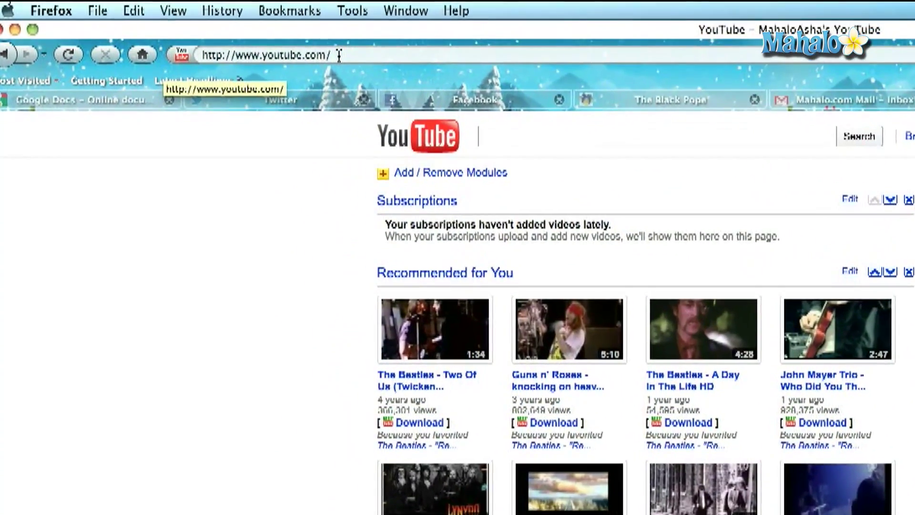
Load youtube.com/account#mobile to open the Mobile Setup settings page
left_click(339, 55)
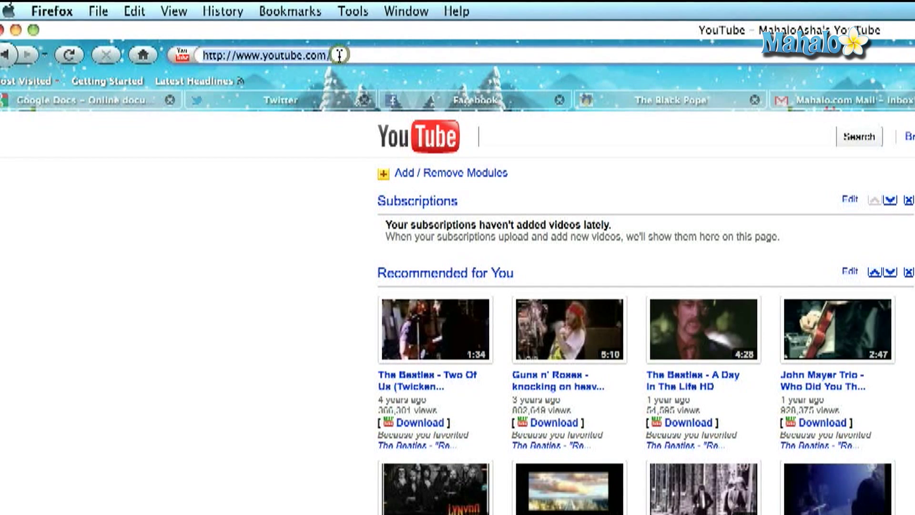
type("account#")
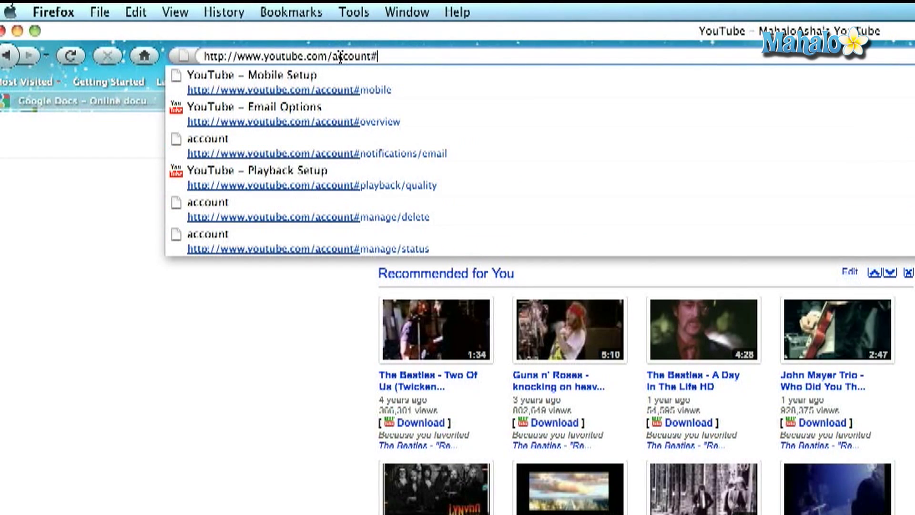
type("mobile")
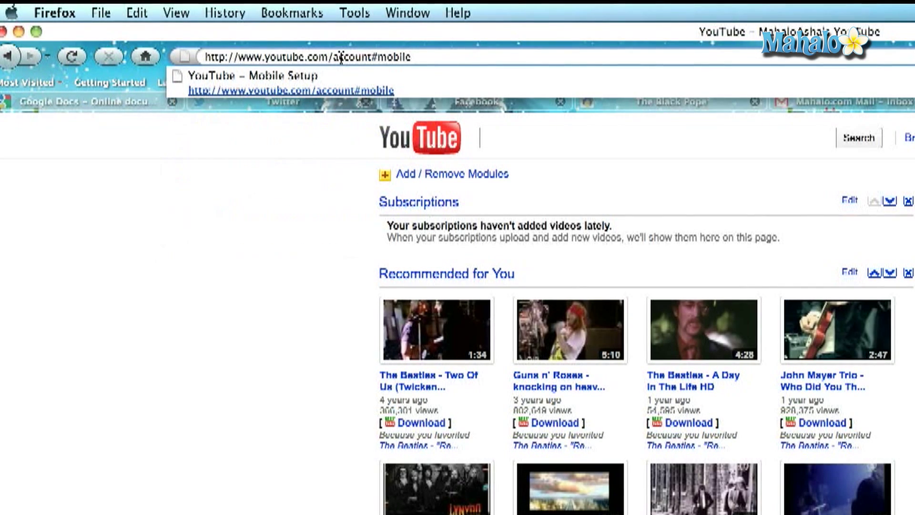
key("Return")
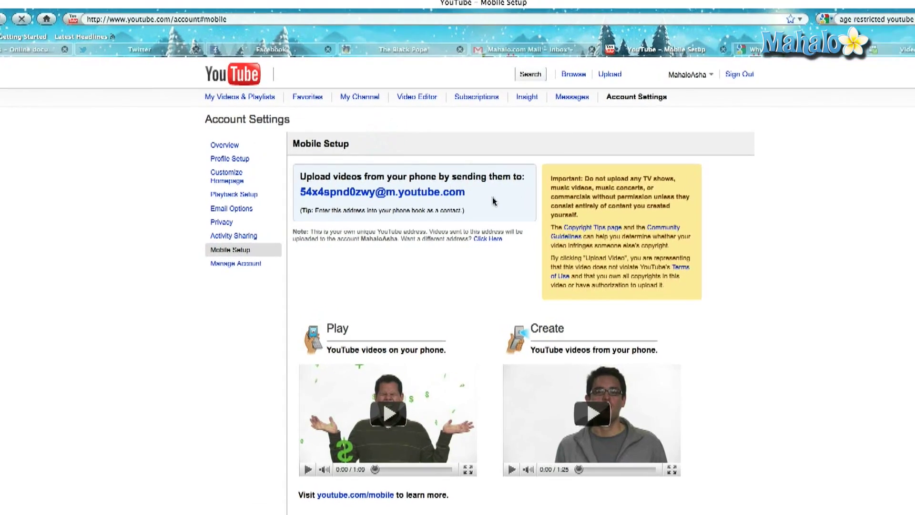
left_click(478, 187)
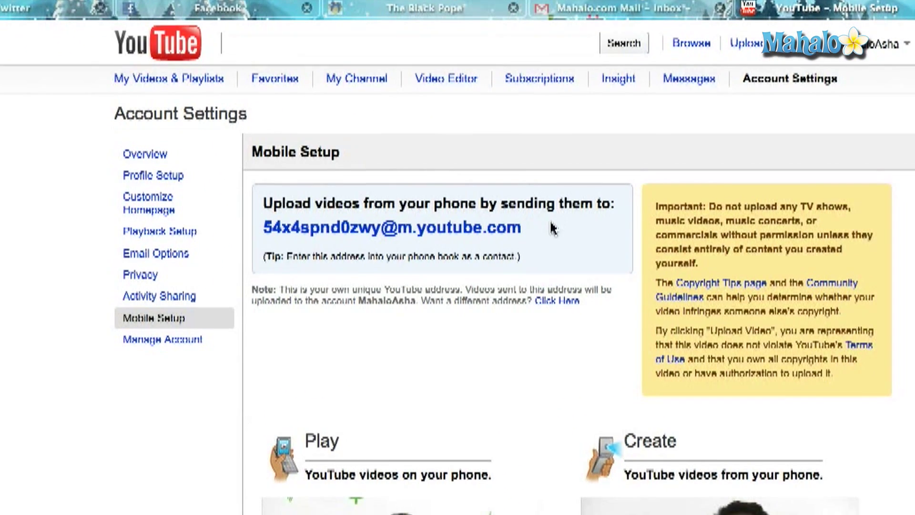
scroll(501, 221, "down", 1)
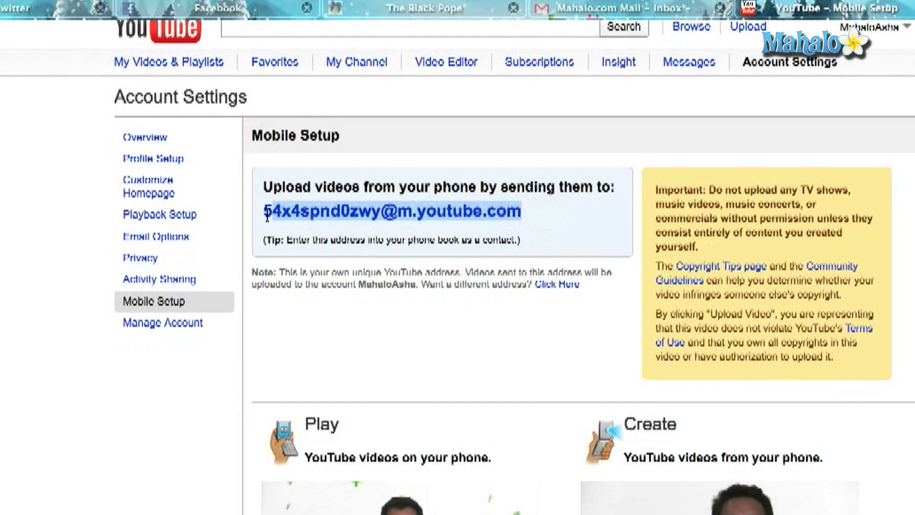
right_click(319, 215)
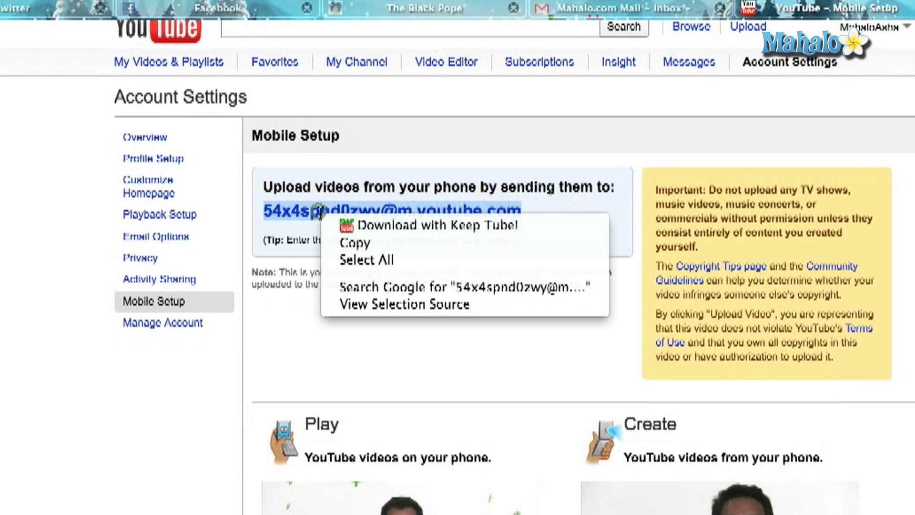
left_click(378, 245)
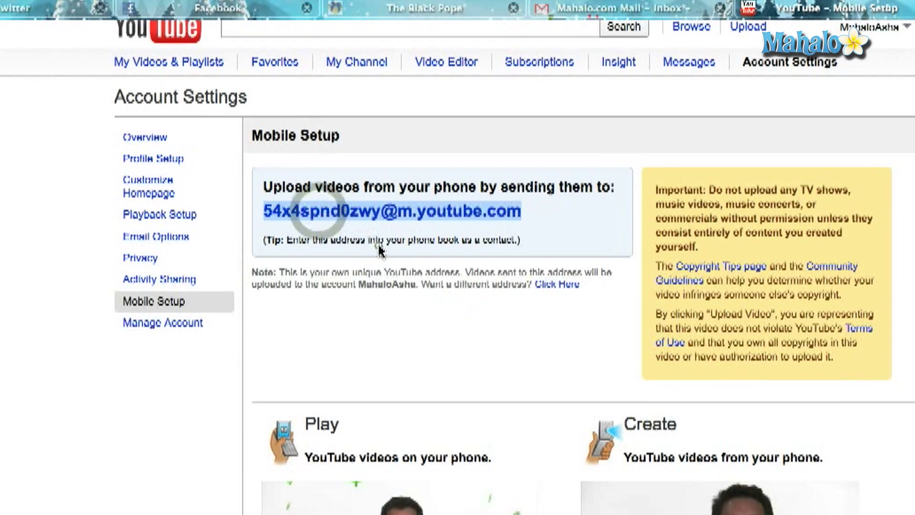
left_click(630, 10)
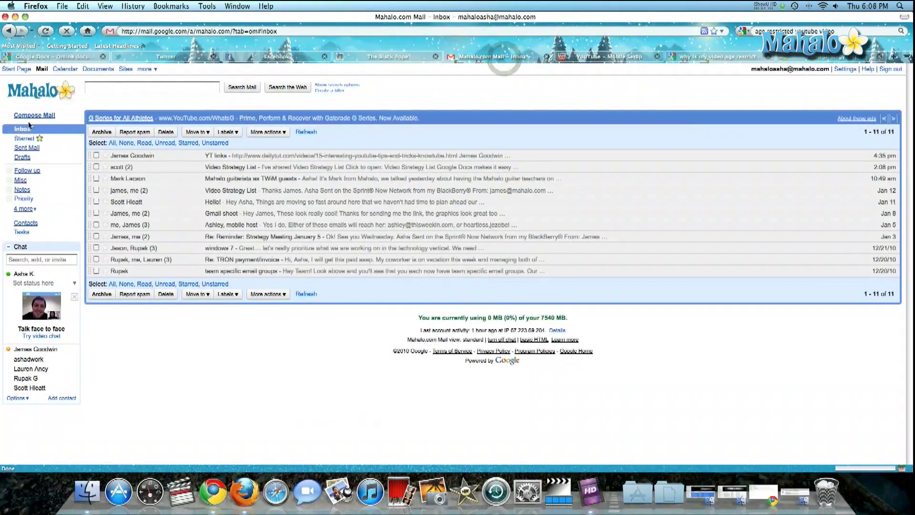
Compose a new Gmail message with the copied YouTube upload address pasted as recipient
left_click(34, 117)
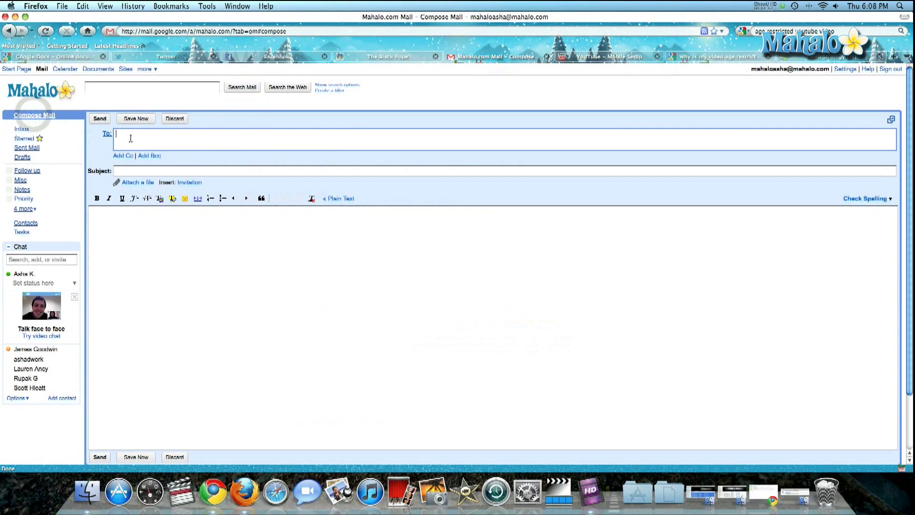
right_click(131, 138)
left_click(150, 186)
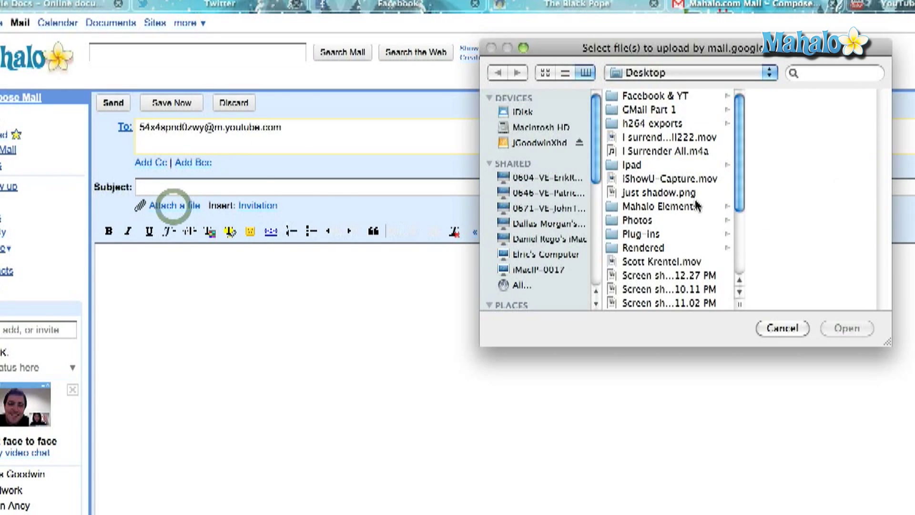
scroll(565, 188, "down", 5)
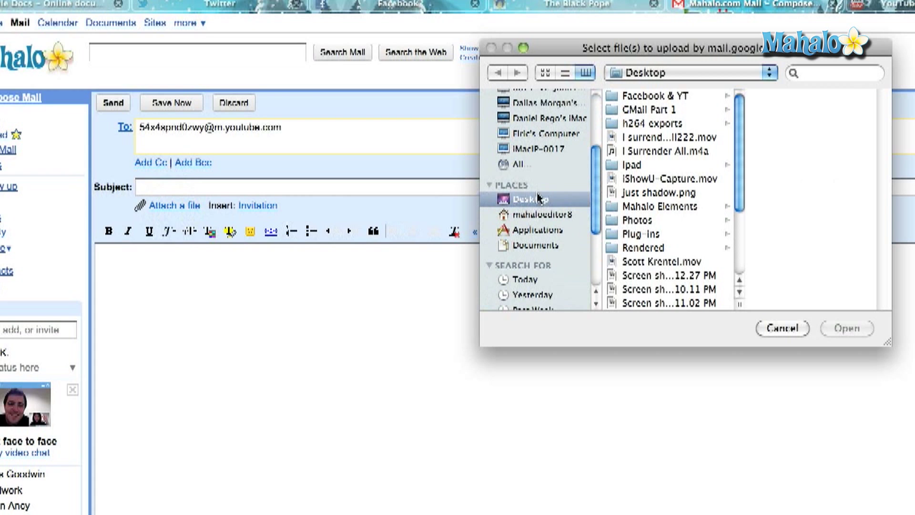
scroll(701, 216, "down", 3)
scroll(700, 213, "down", 1)
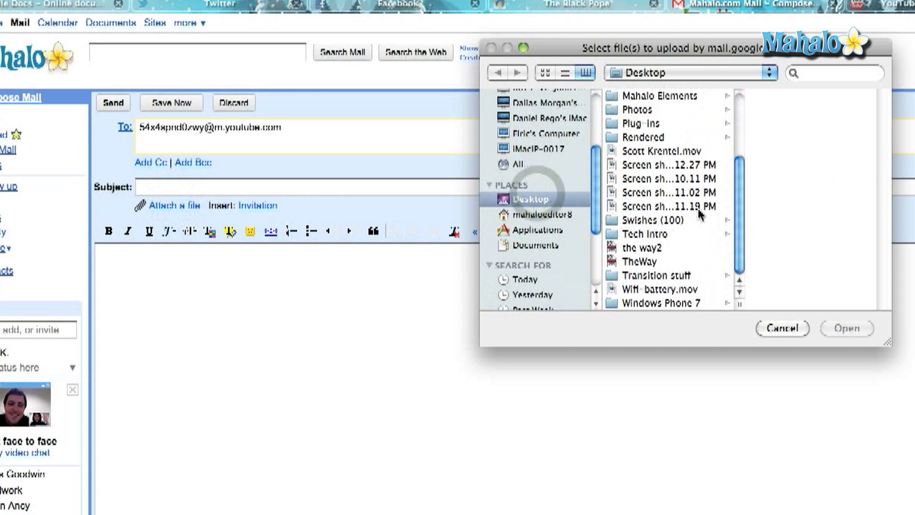
Select Wifi-battery.mov on the Desktop as the attachment
left_click(662, 290)
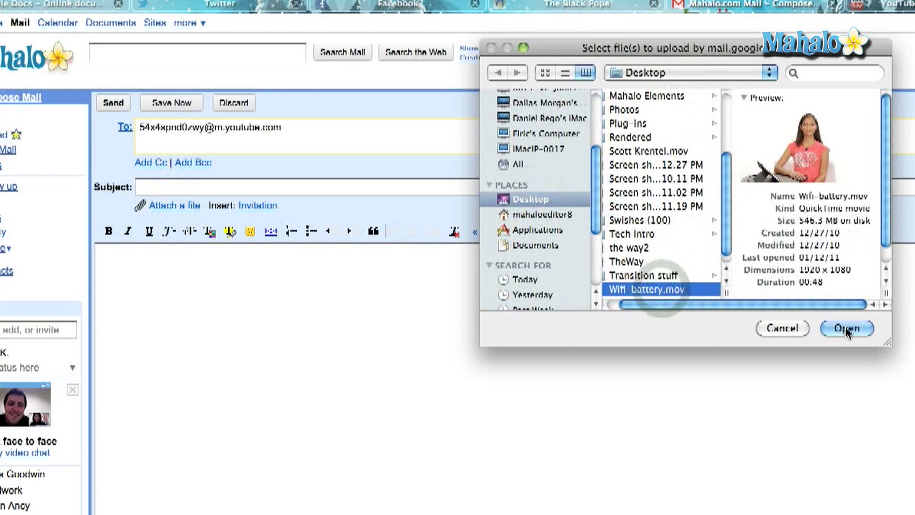